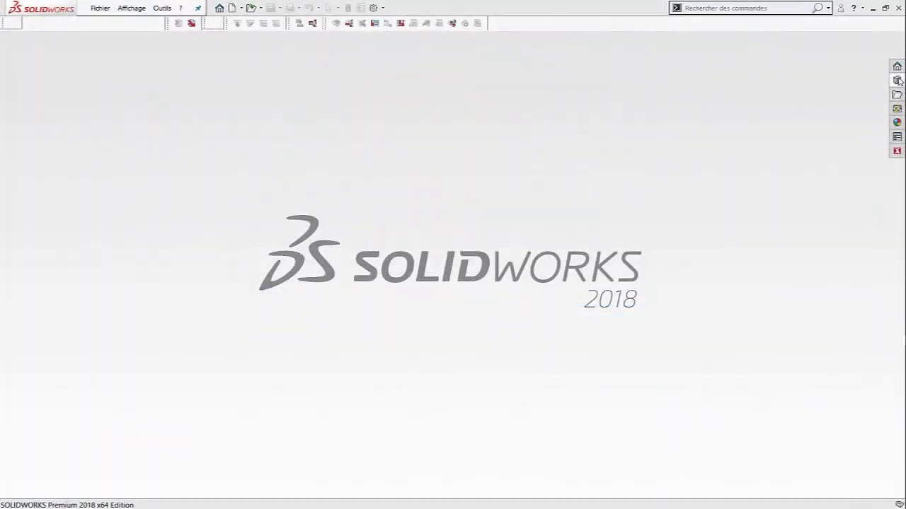
Open moldaction2b from the Design Library's mold bases folder, fit it to the view, and hide the library pane.
left_click(897, 81)
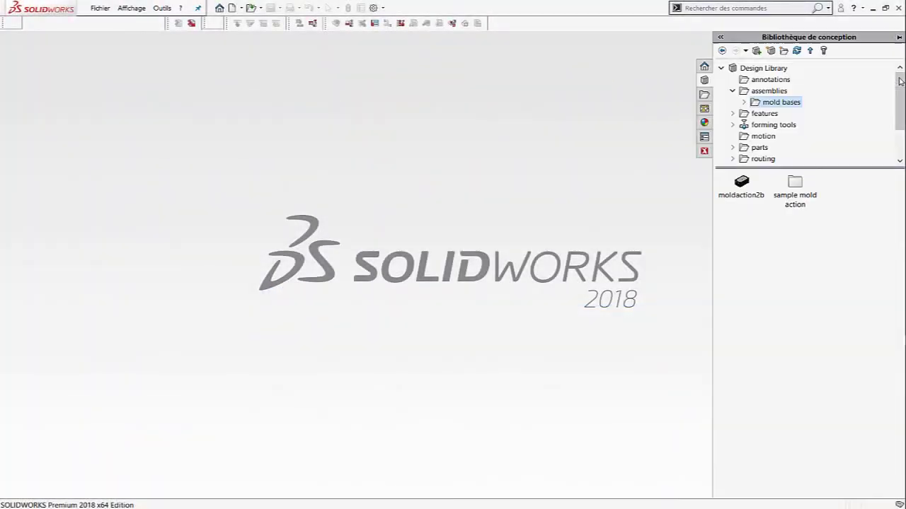
double_click(741, 186)
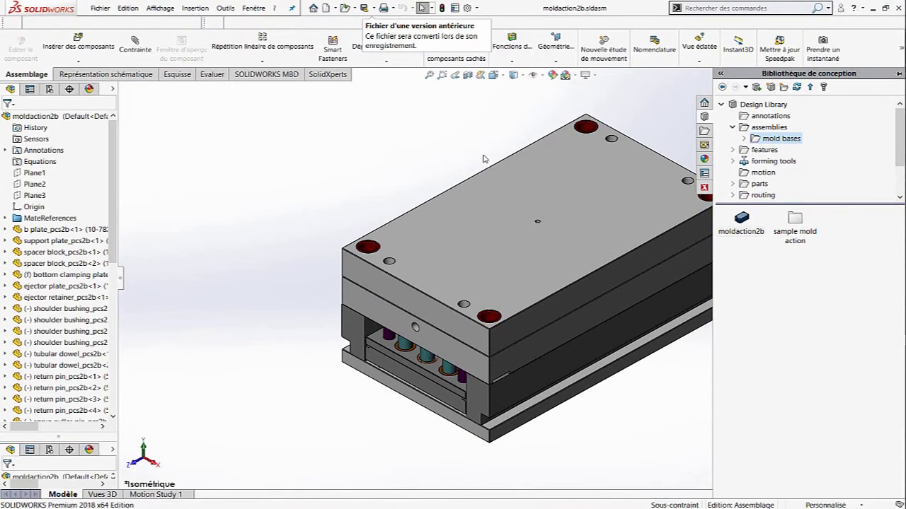
key("f")
scroll(650, 279, "down", 2)
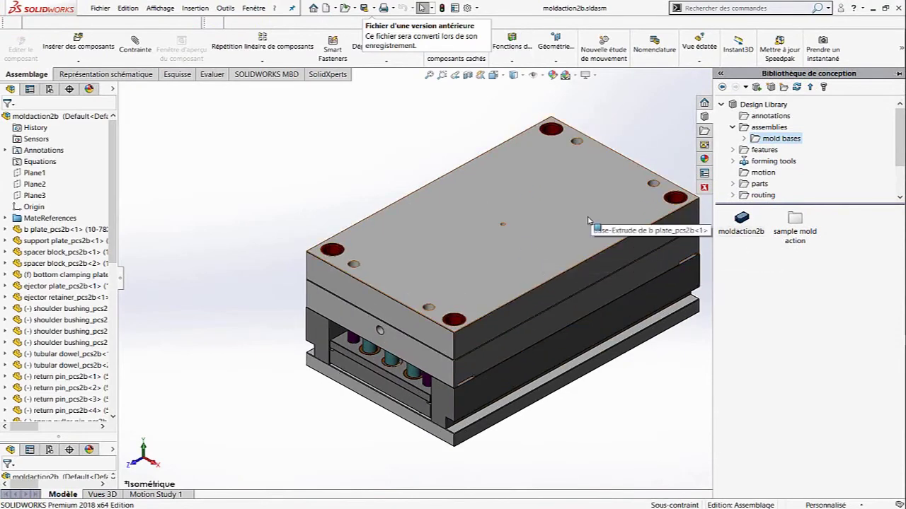
left_click(647, 102)
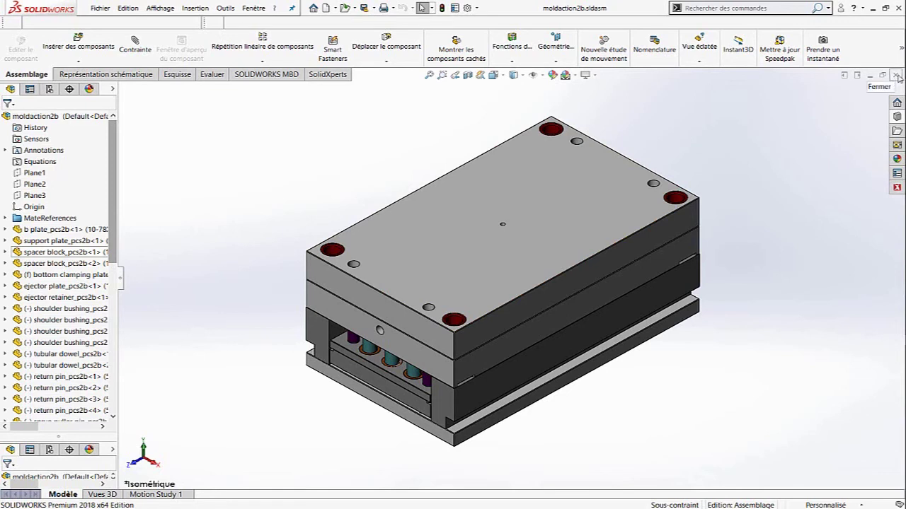
Close the moldaction2b assembly and bring up the Open dialog.
left_click(897, 75)
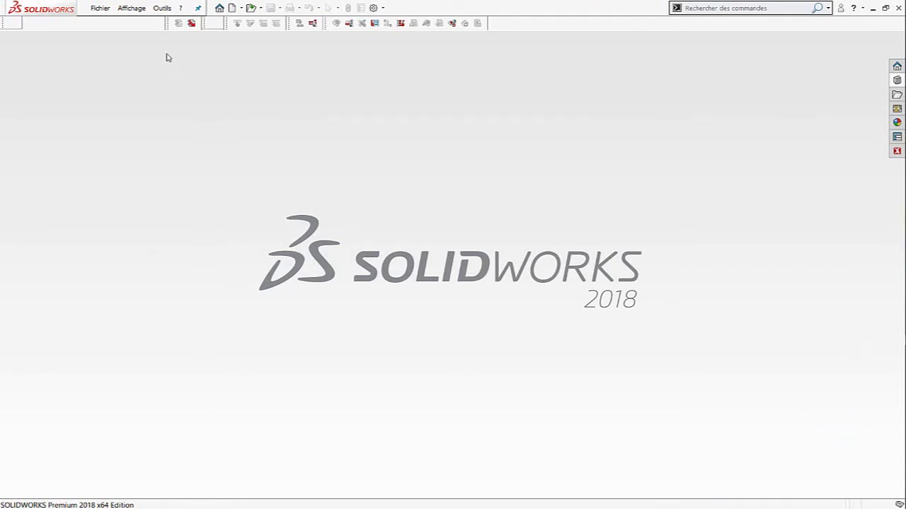
left_click(251, 9)
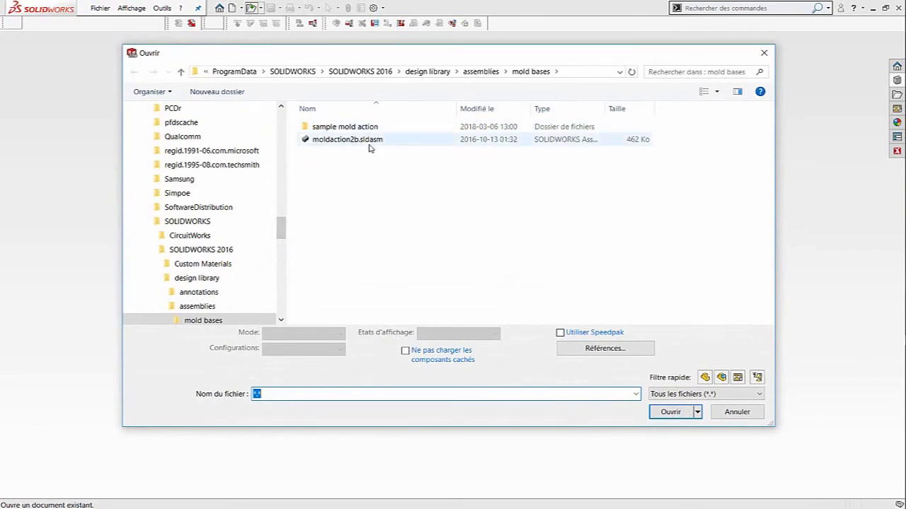
Open moldaction2b.sldasm with the Configurations option set to <Avancé>.
left_click(369, 141)
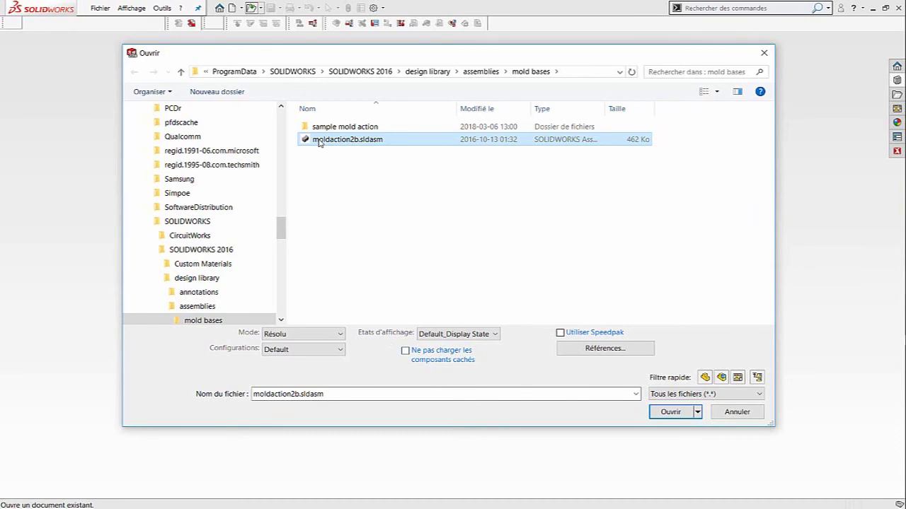
left_click(319, 140)
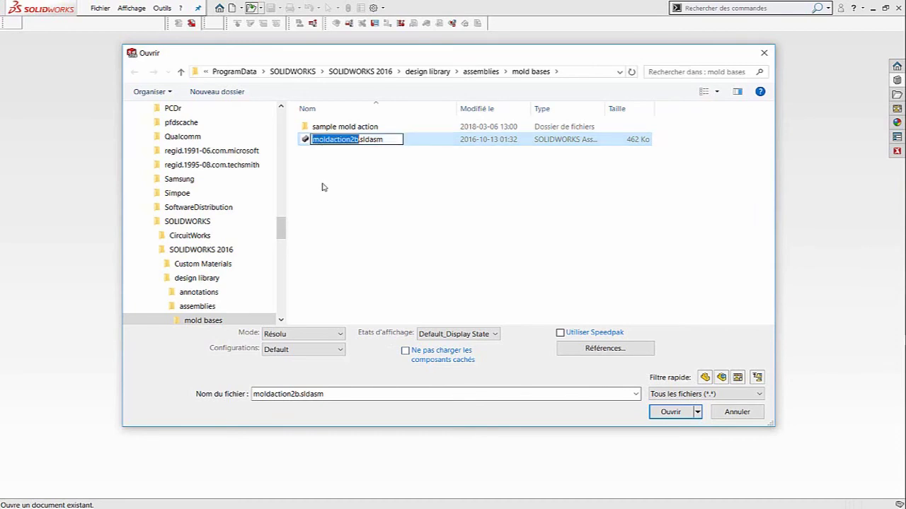
left_click(306, 145)
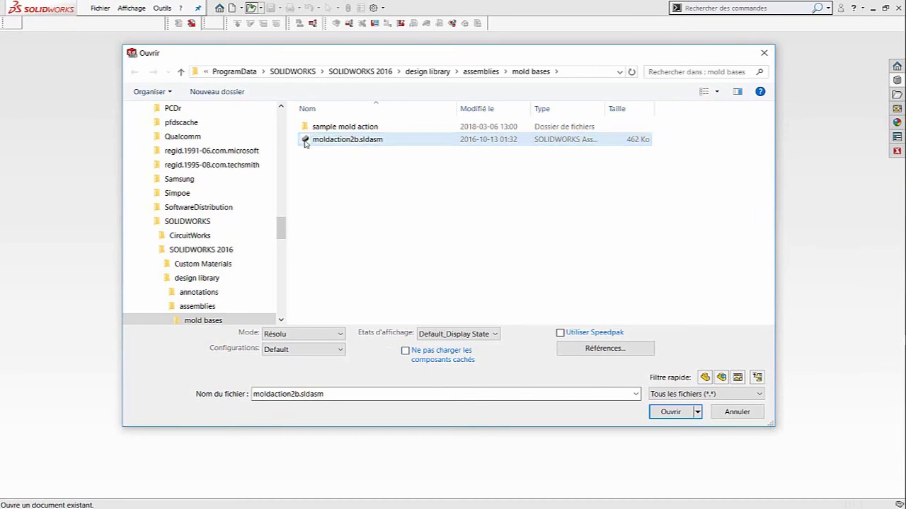
left_click(340, 351)
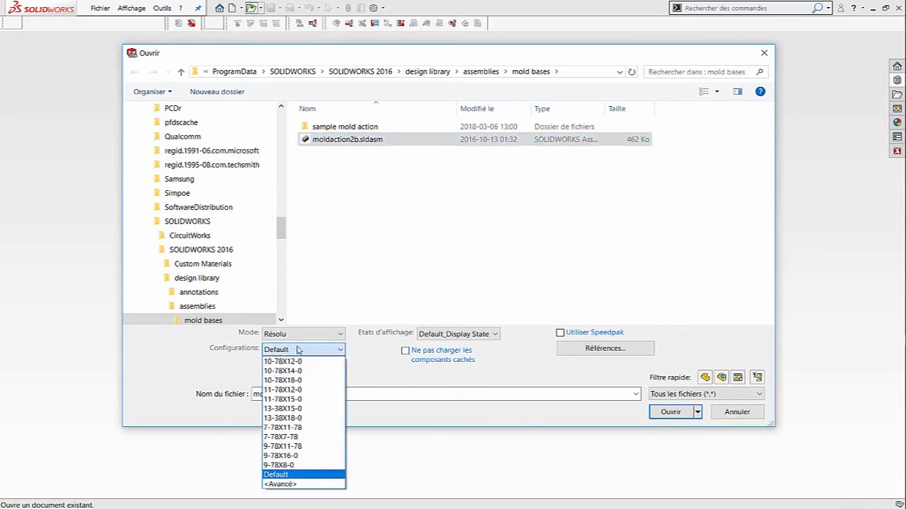
left_click(300, 486)
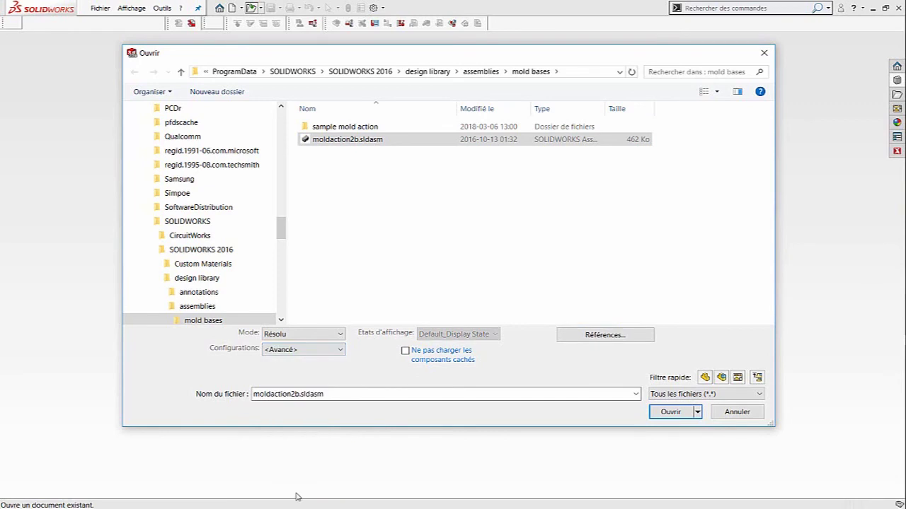
left_click(672, 413)
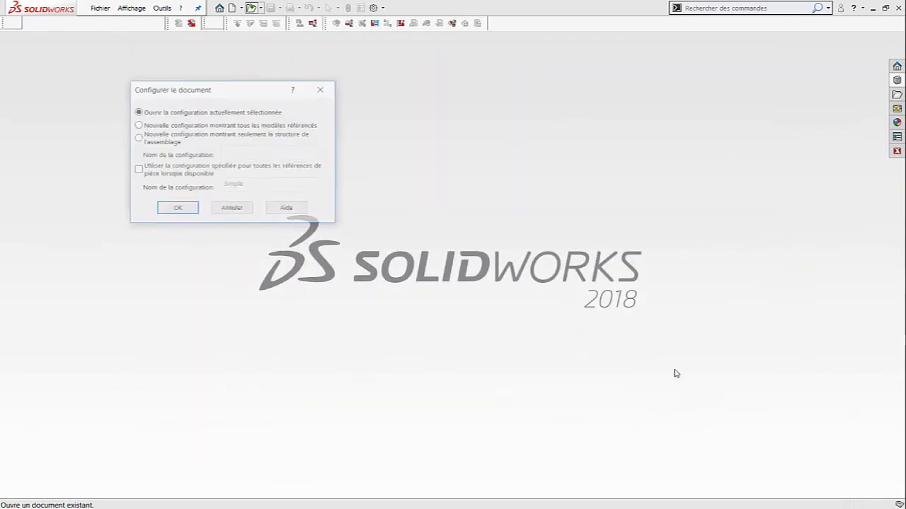
Create a new structure-only configuration named 'Isoler Corruption' and confirm it.
left_click(138, 139)
type("Isoler Co")
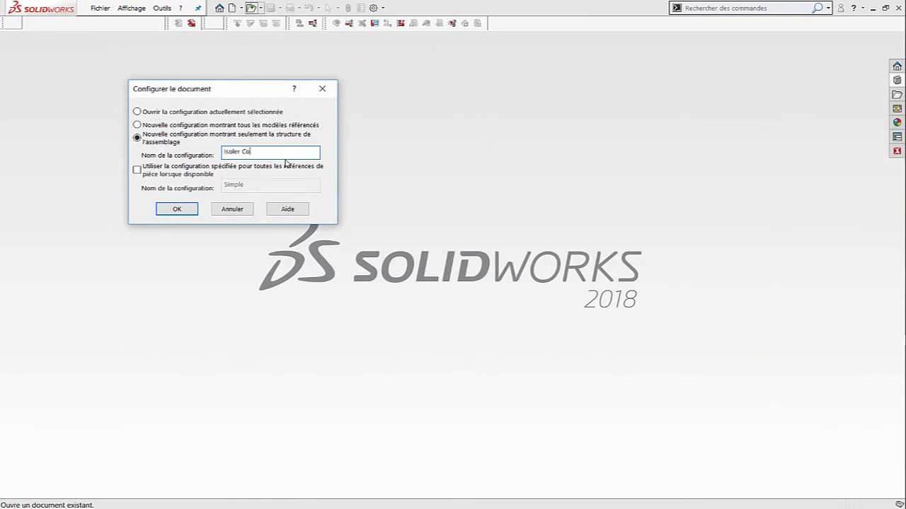
type("ruption")
left_click(179, 210)
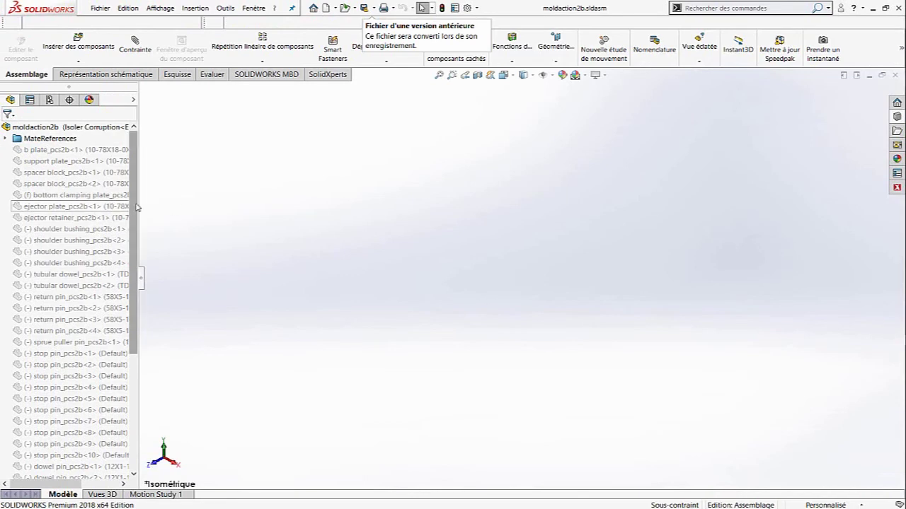
Widen the FeatureManager design tree so full component names and configurations show.
left_click_drag(140, 212, 222, 212)
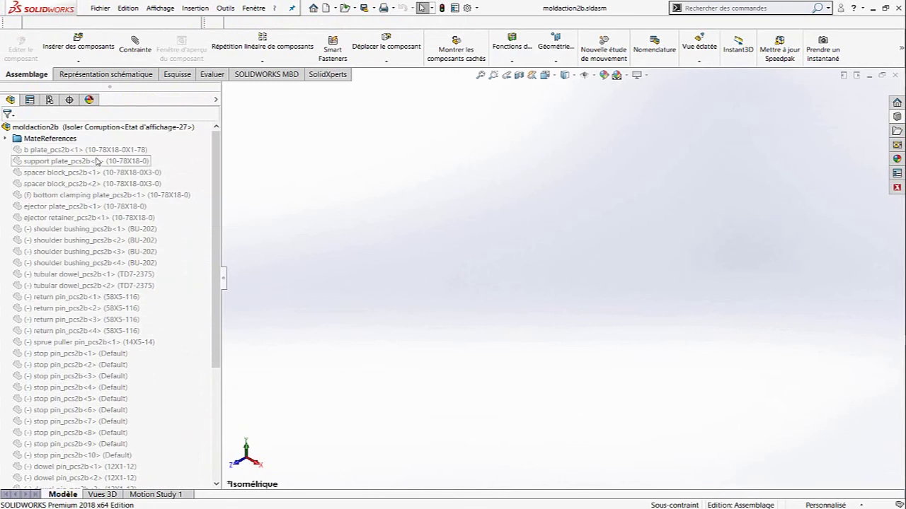
Unsuppress b plate_pcs2b<1> from its context menu in the design tree.
right_click(62, 151)
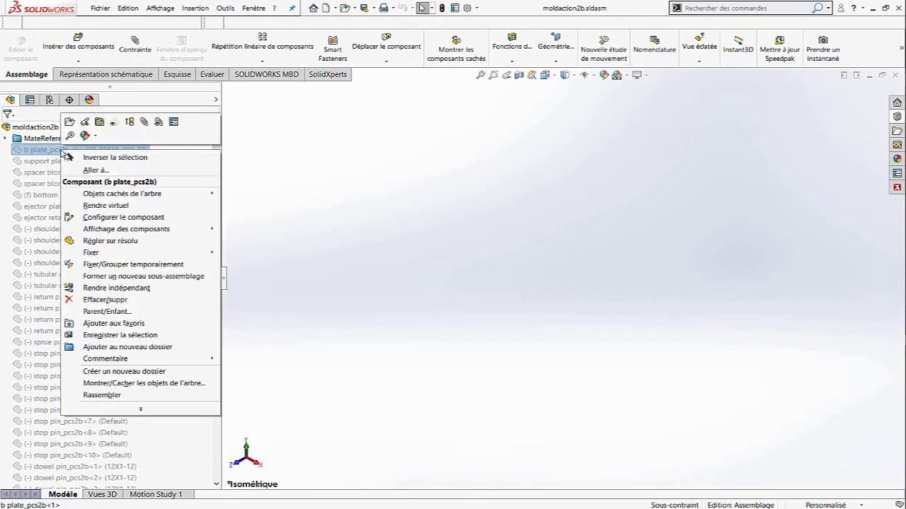
left_click(129, 123)
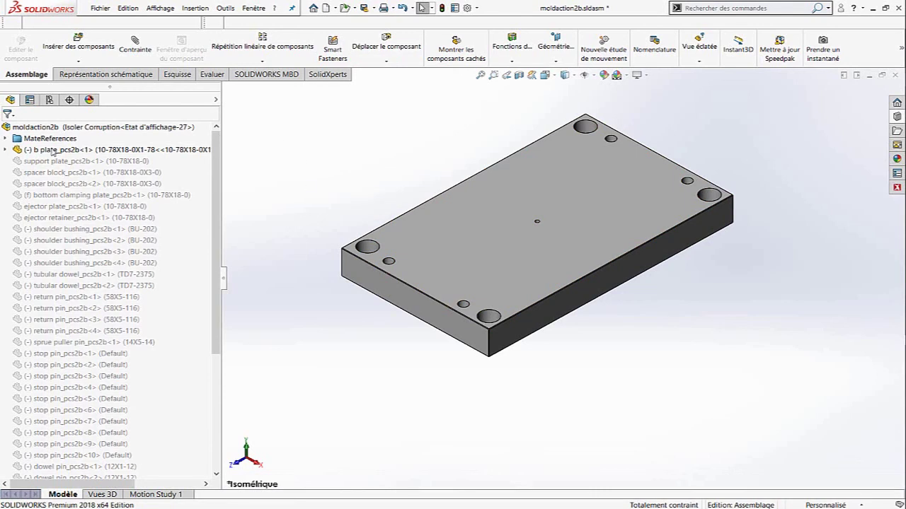
Unsuppress support plate_pcs2b<1>, leaving the b plate's settings unchanged.
right_click(70, 167)
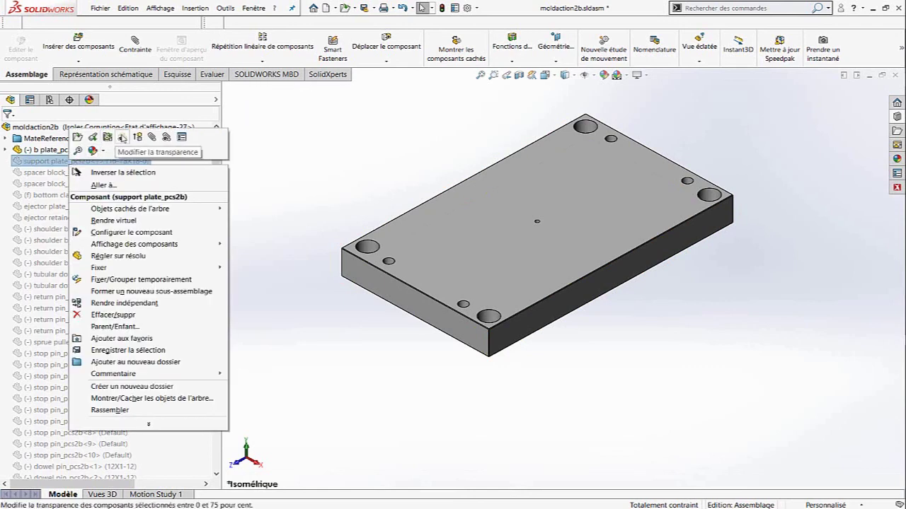
left_click(138, 139)
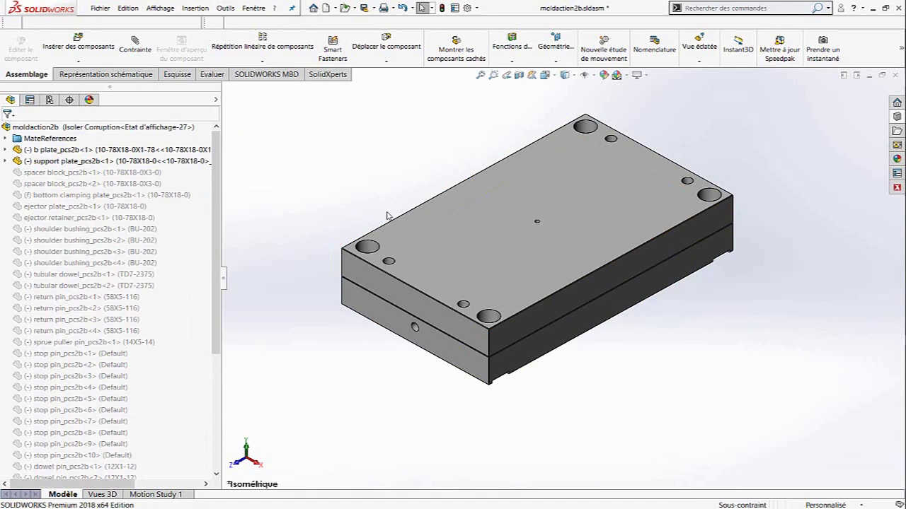
right_click(136, 151)
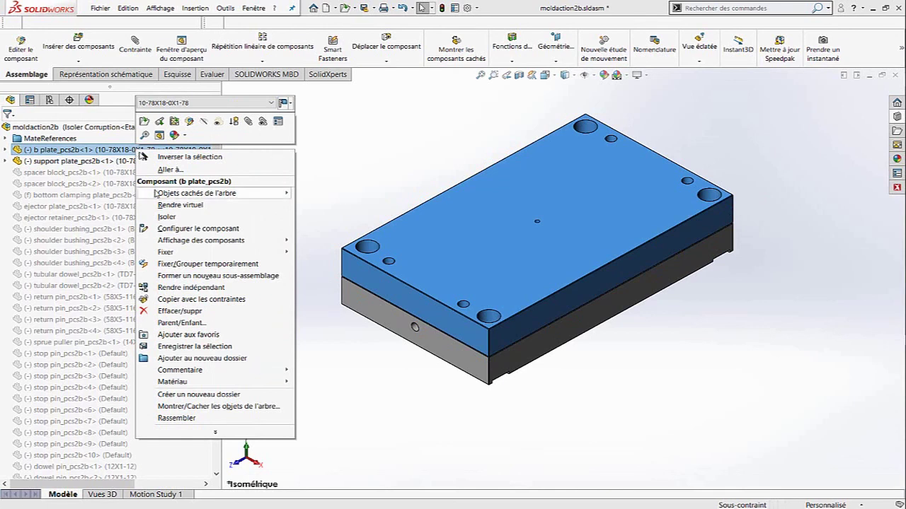
left_click(349, 144)
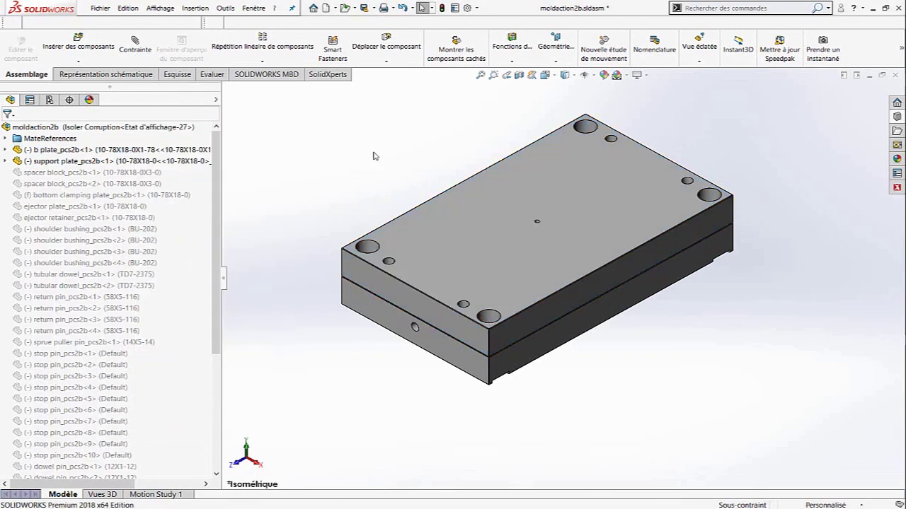